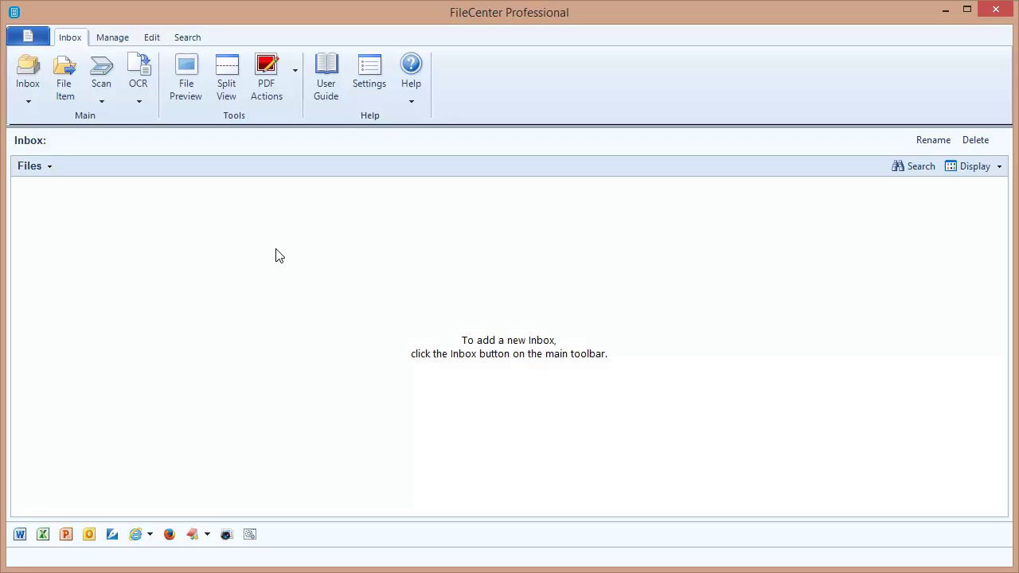
Add the Network Scans folder on the Data (S:) drive as a new inbox.
{"action": "left_click", "coordinate": [28, 71]}
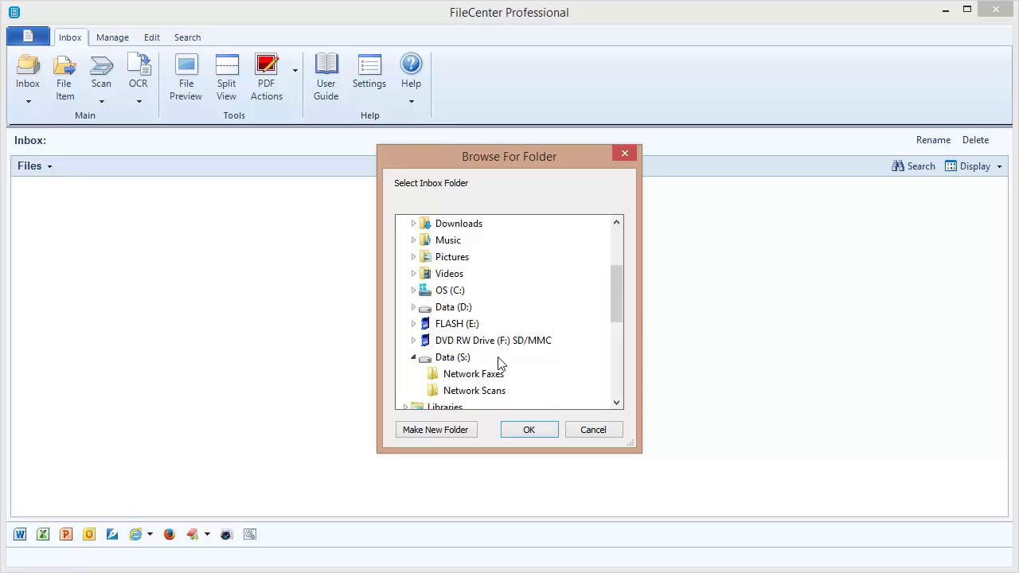
{"action": "left_click", "coordinate": [472, 391]}
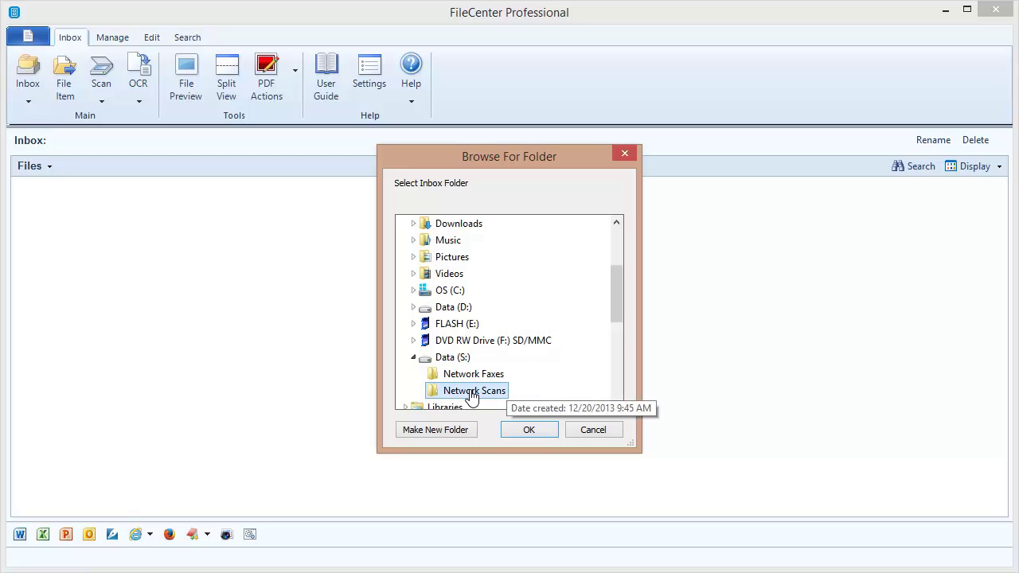
{"action": "left_click", "coordinate": [545, 434]}
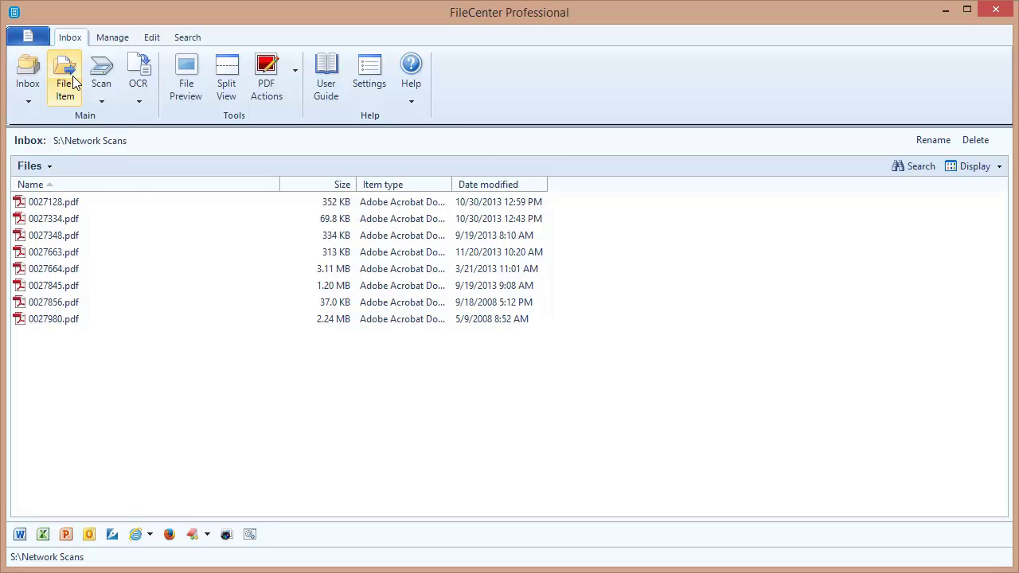
Move 0027128.pdf from the inbox into the Scans folder of the first drawer in the Clients cabinet, naming it Invoice.
{"action": "left_click", "coordinate": [45, 206]}
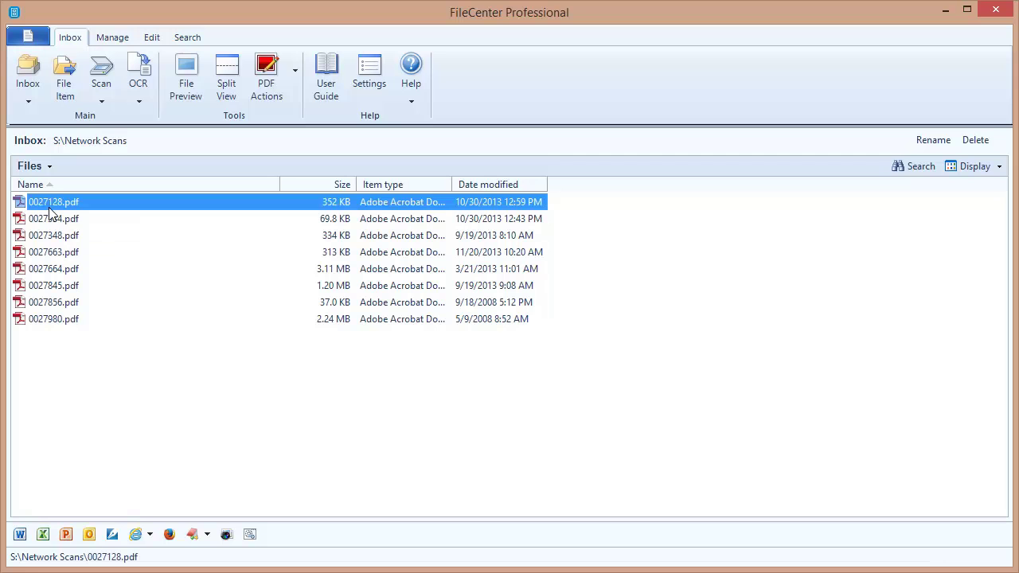
{"action": "left_click", "coordinate": [66, 87]}
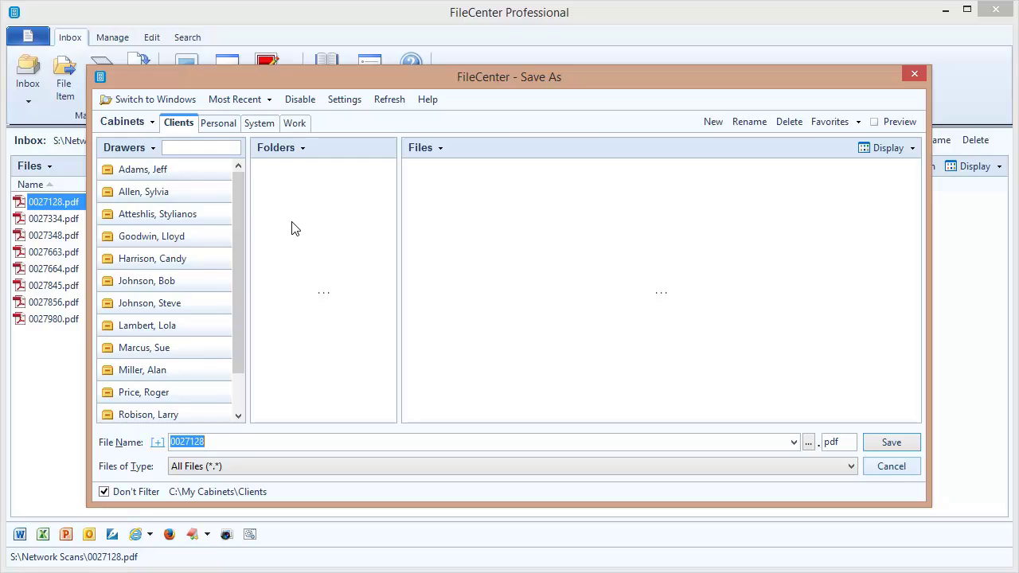
{"action": "left_click", "coordinate": [148, 168]}
{"action": "left_click", "coordinate": [295, 268]}
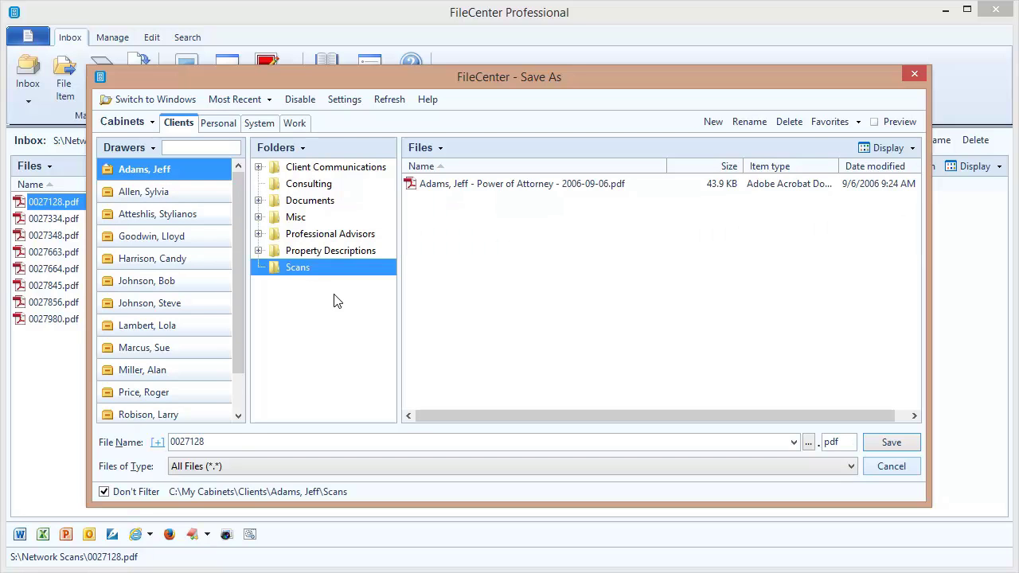
{"action": "double_click", "coordinate": [229, 443]}
{"action": "type", "text": "Invoice"}
{"action": "left_click", "coordinate": [891, 443]}
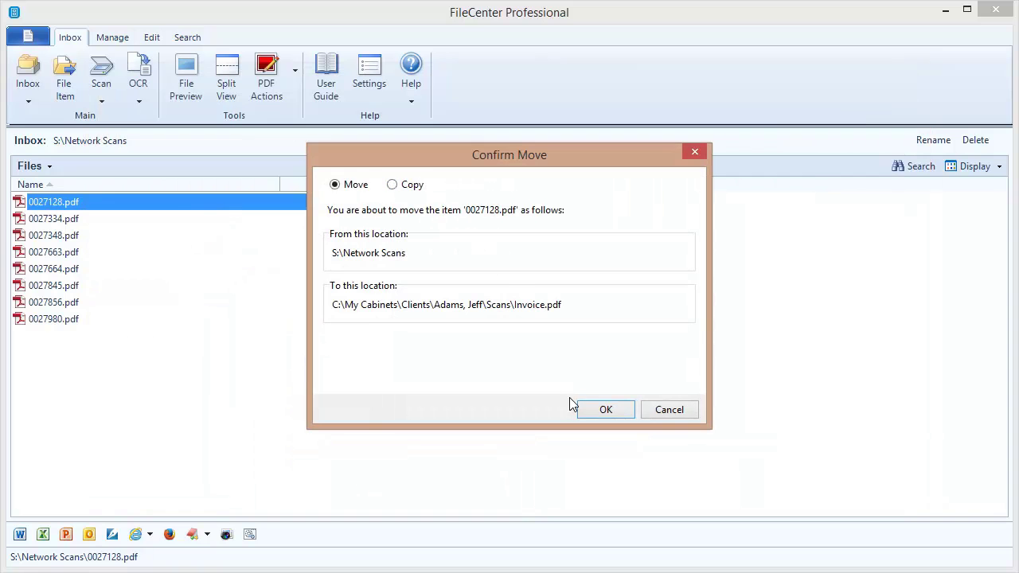
{"action": "left_click", "coordinate": [602, 410]}
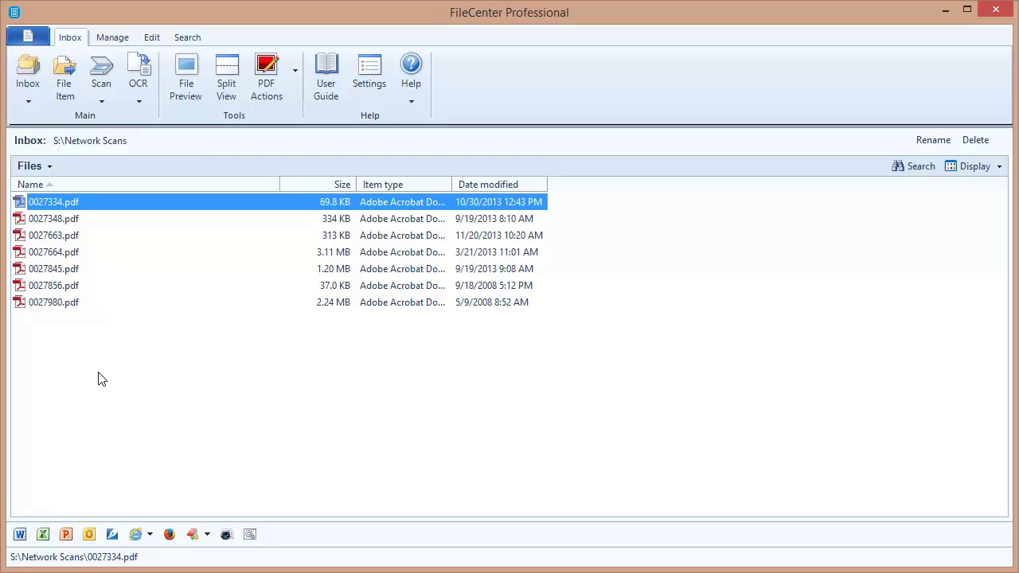
Set the inbox's files view to Enhanced Thumbnails.
{"action": "left_click", "coordinate": [960, 169]}
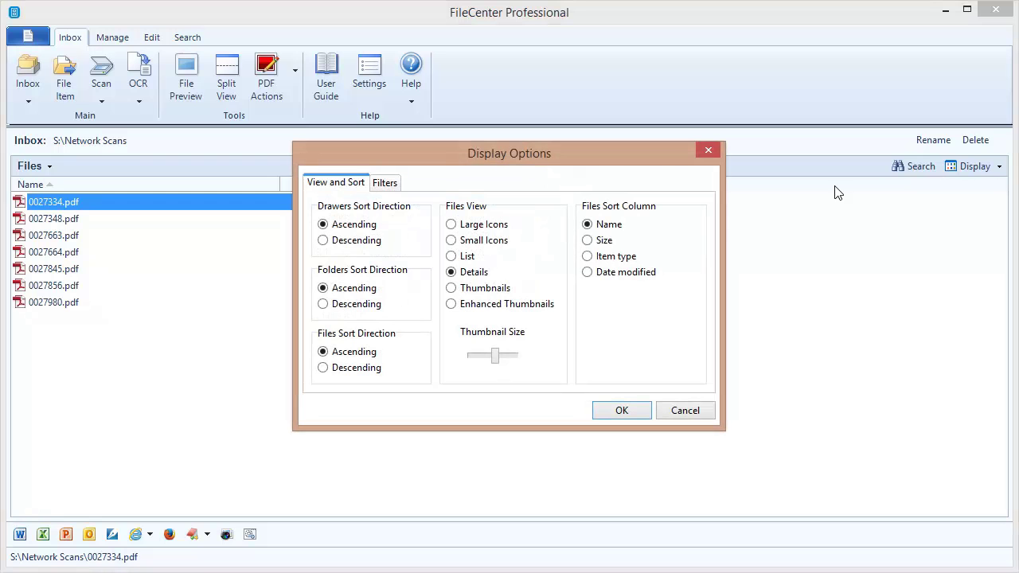
{"action": "left_click", "coordinate": [467, 306]}
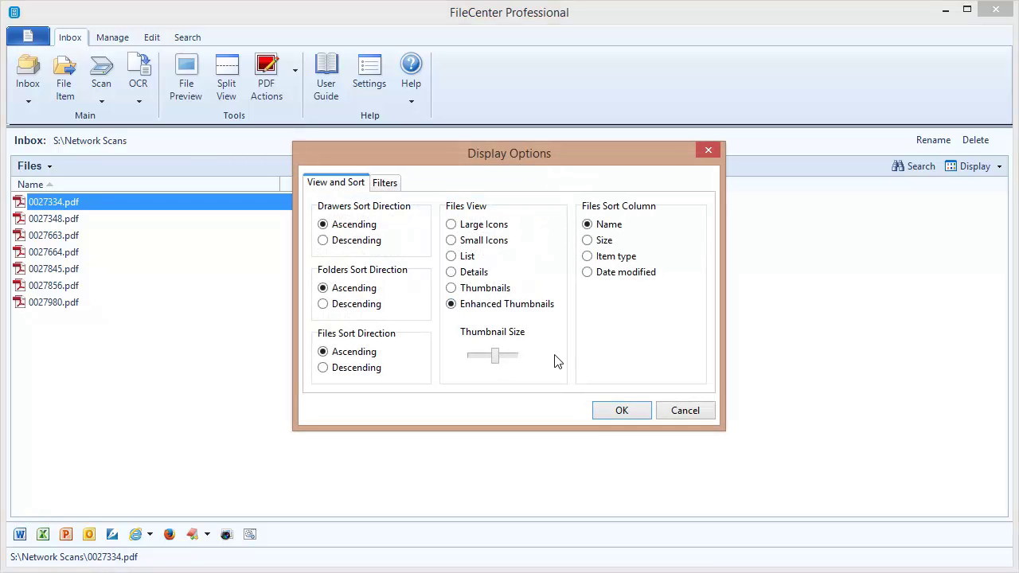
{"action": "left_click", "coordinate": [620, 410]}
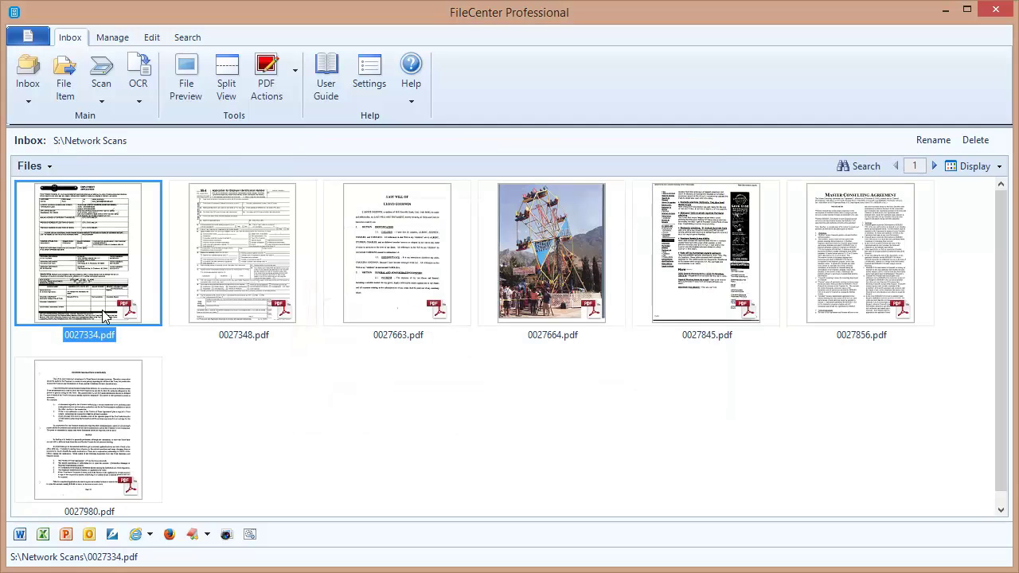
{"action": "mouse_move", "coordinate": [354, 331]}
{"action": "left_click", "coordinate": [389, 243], "text": "ctrl"}
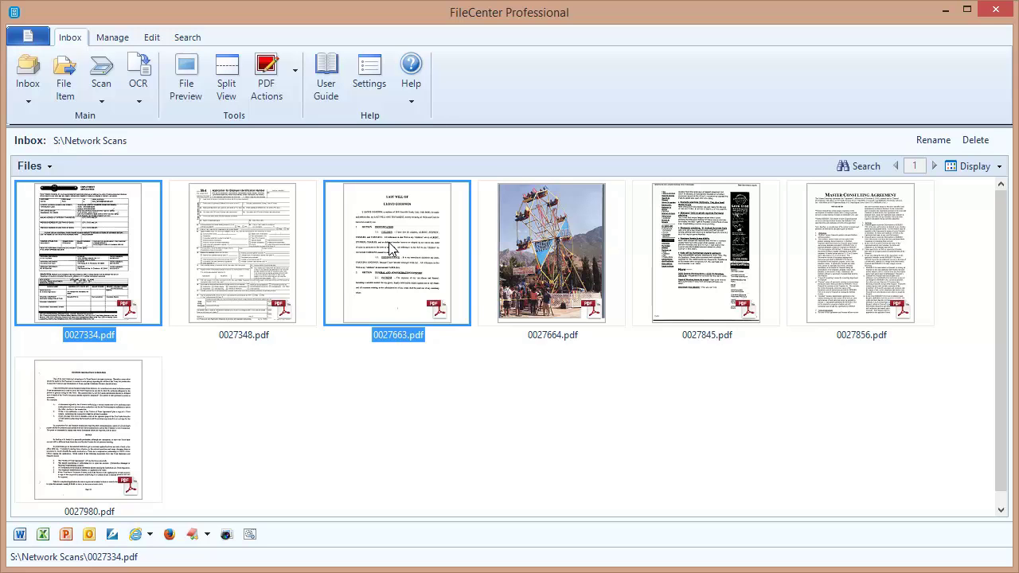
{"action": "left_click", "coordinate": [250, 243], "text": "ctrl"}
{"action": "left_click", "coordinate": [543, 268], "text": "ctrl"}
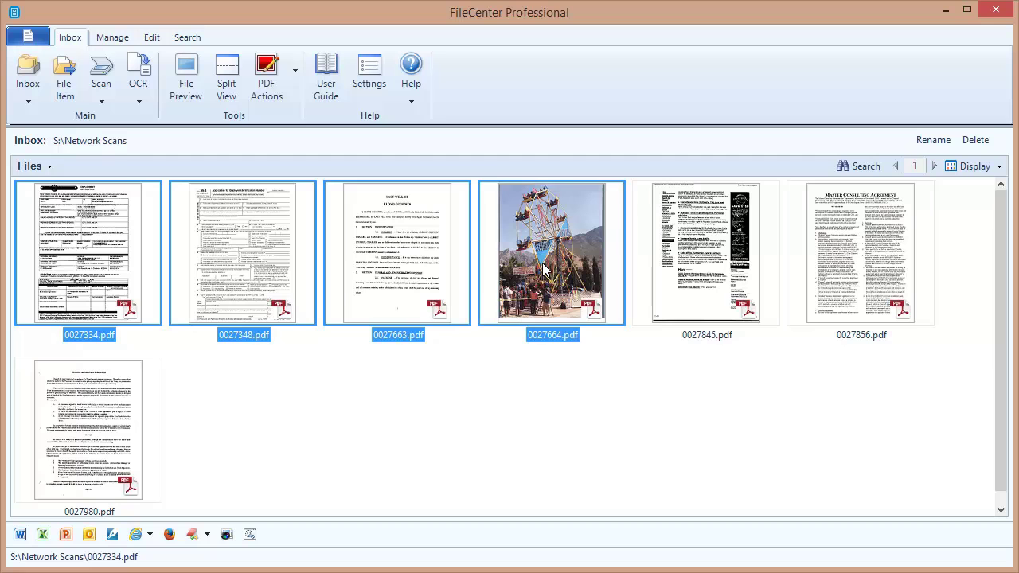
{"action": "left_click", "coordinate": [498, 409]}
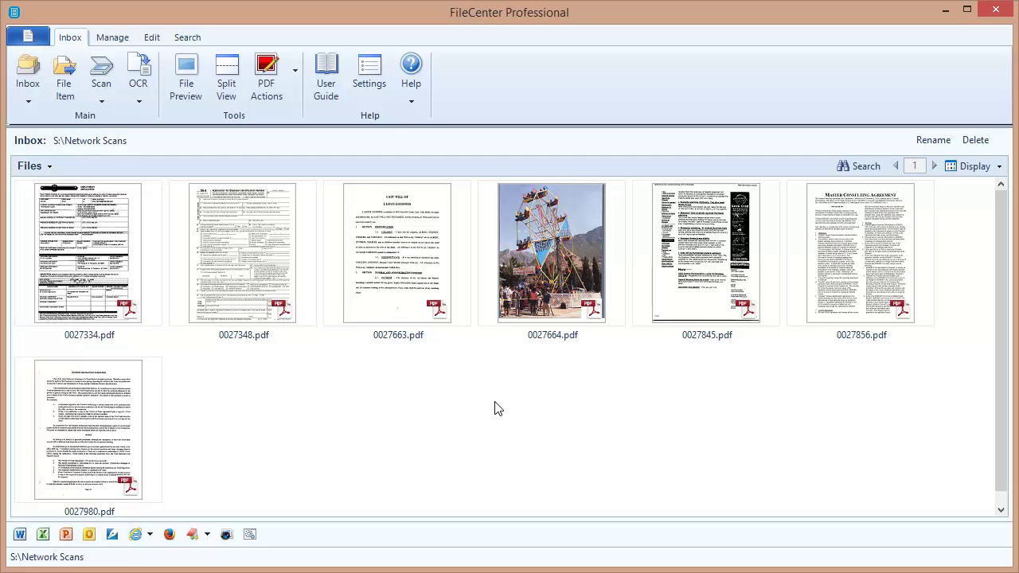
Move the five files from 0027334.pdf through 0027845.pdf into the Scans folder of the first drawer in the Clients cabinet.
{"action": "left_click", "coordinate": [113, 249]}
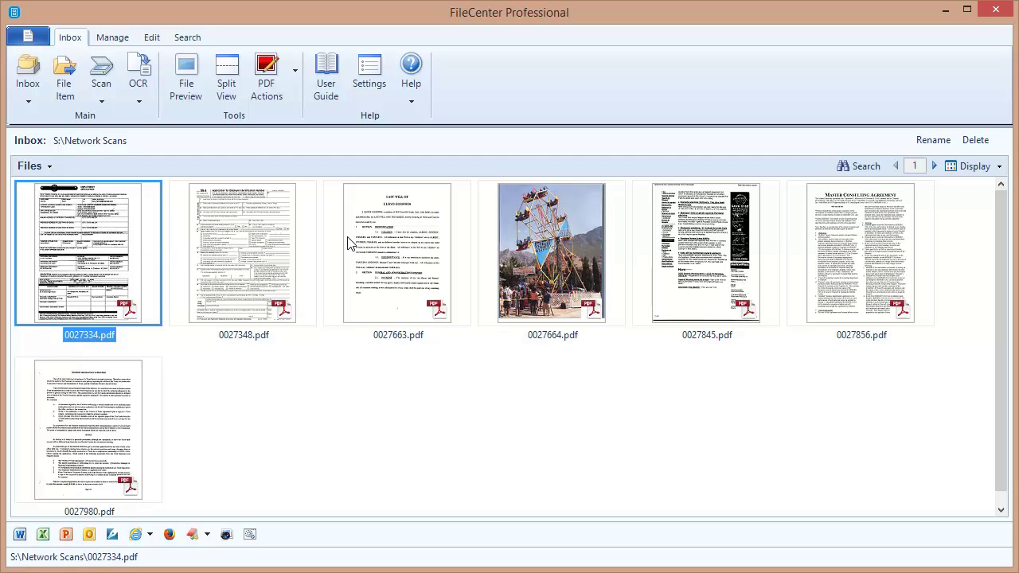
{"action": "left_click", "coordinate": [683, 253], "text": "shift"}
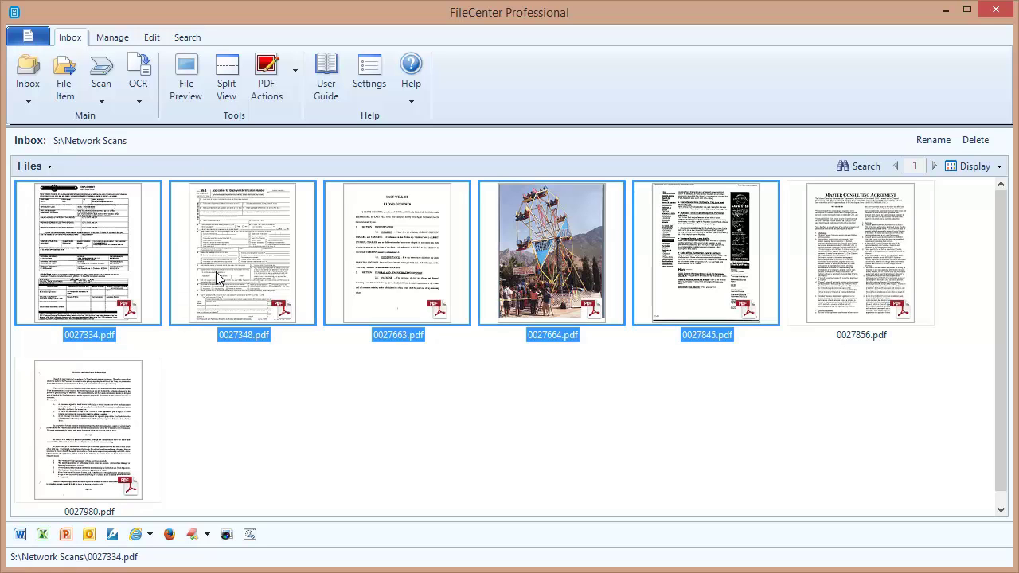
{"action": "left_click", "coordinate": [70, 73]}
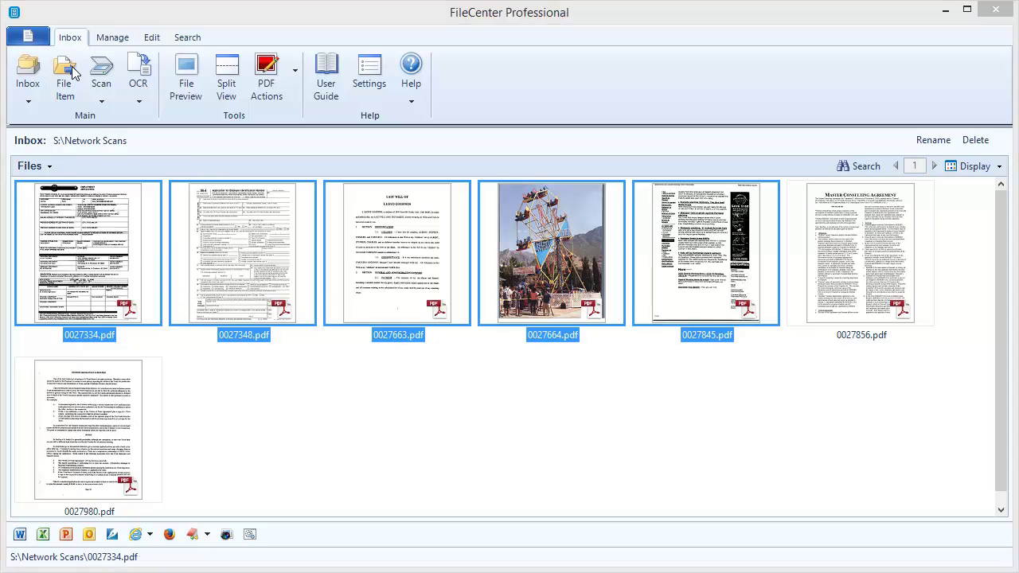
{"action": "left_click", "coordinate": [166, 169]}
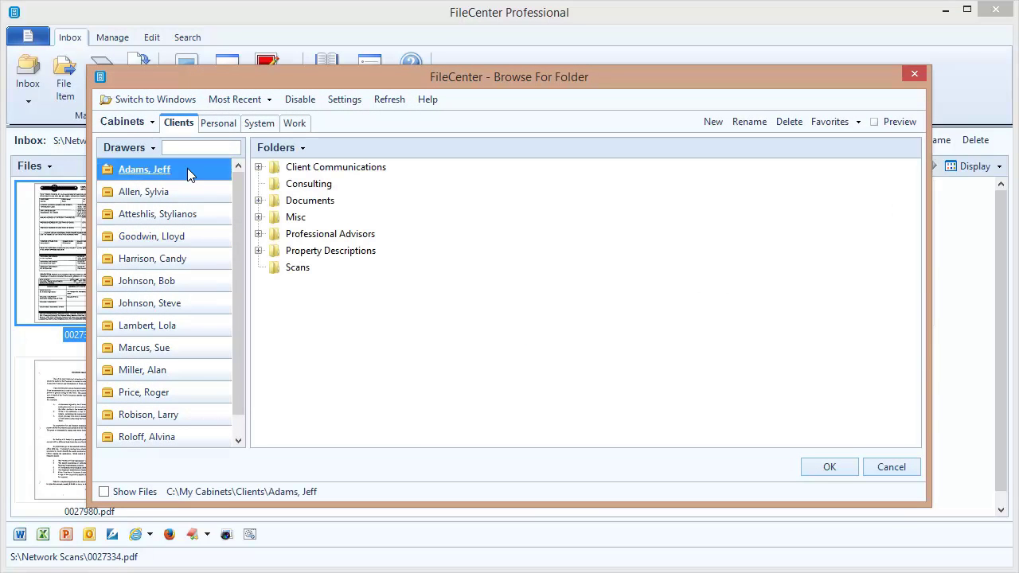
{"action": "left_click", "coordinate": [278, 267]}
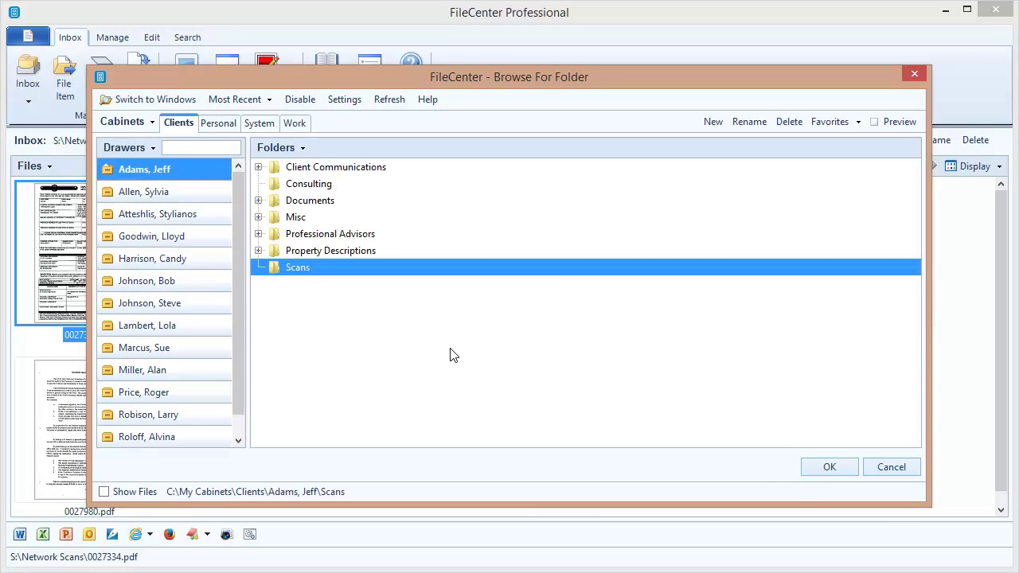
{"action": "left_click", "coordinate": [831, 467]}
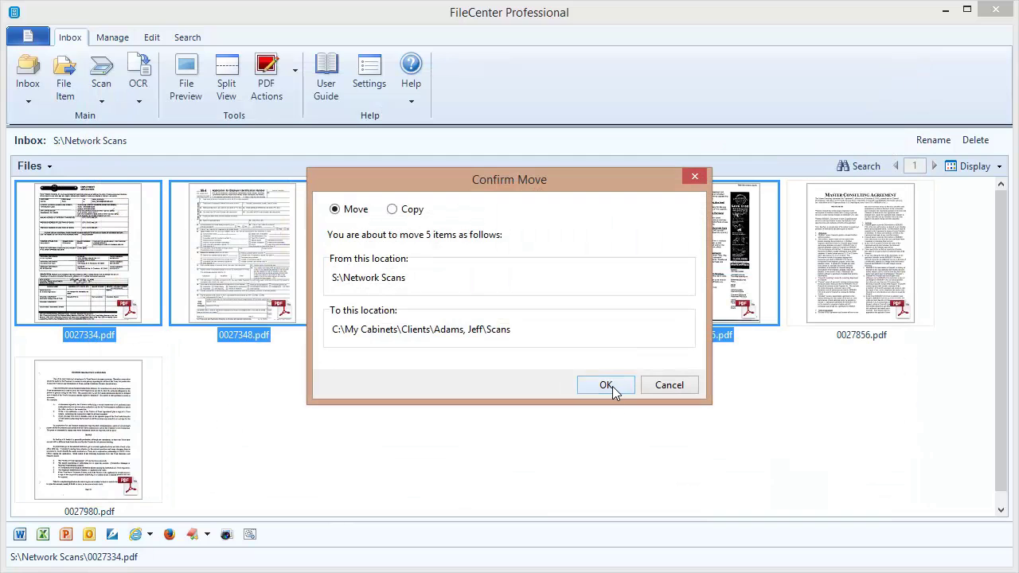
{"action": "left_click", "coordinate": [612, 386]}
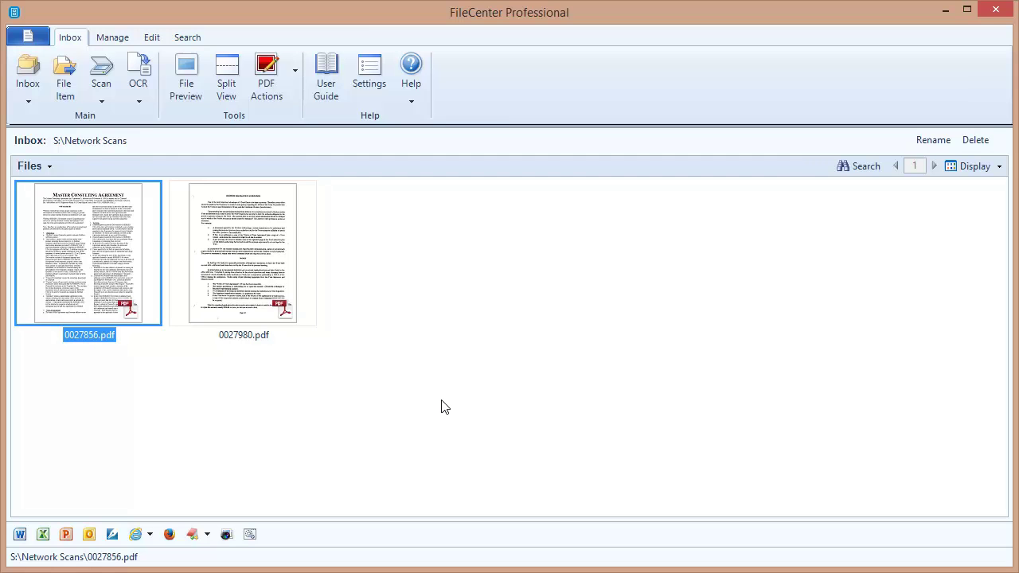
Add the DCIM folder on the CAMERA (E:) drive as a new inbox.
{"action": "left_click", "coordinate": [28, 84]}
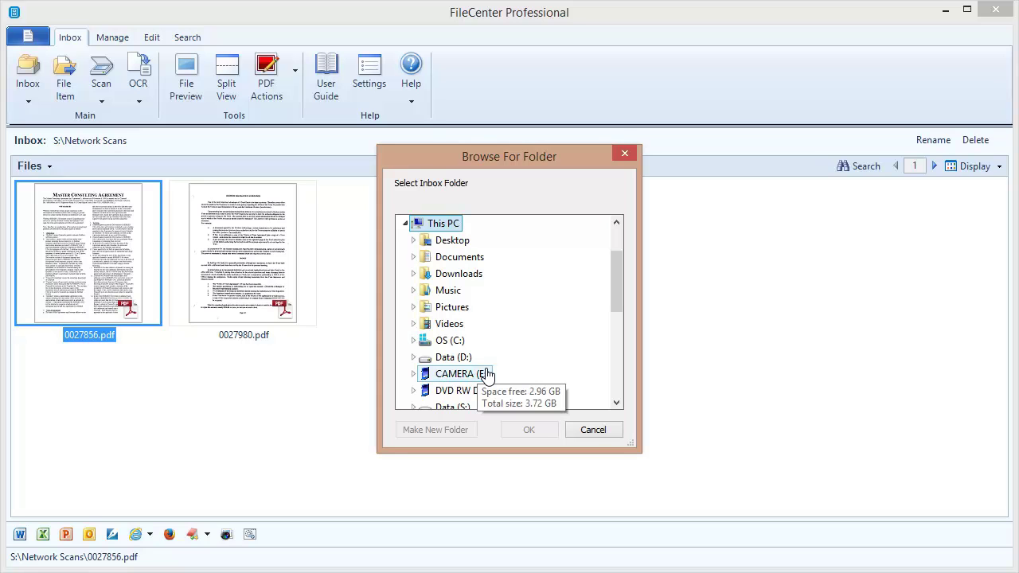
{"action": "left_click", "coordinate": [414, 374]}
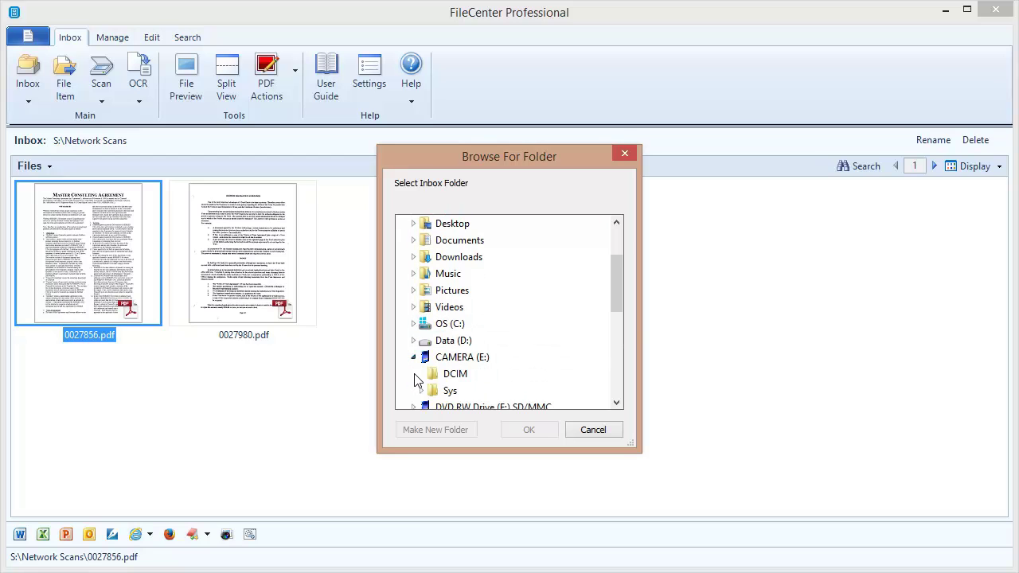
{"action": "left_click", "coordinate": [460, 379]}
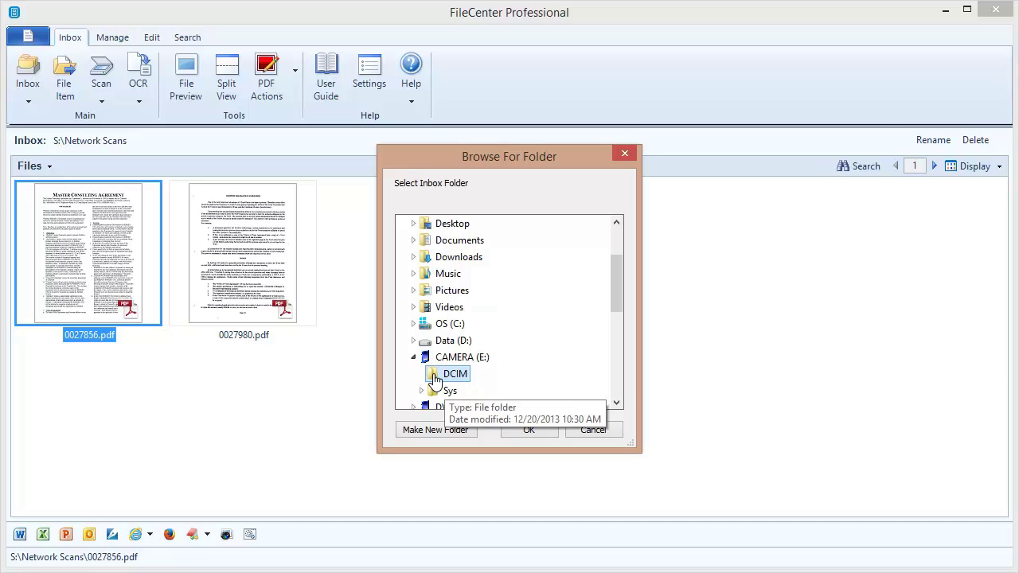
{"action": "left_click", "coordinate": [529, 431]}
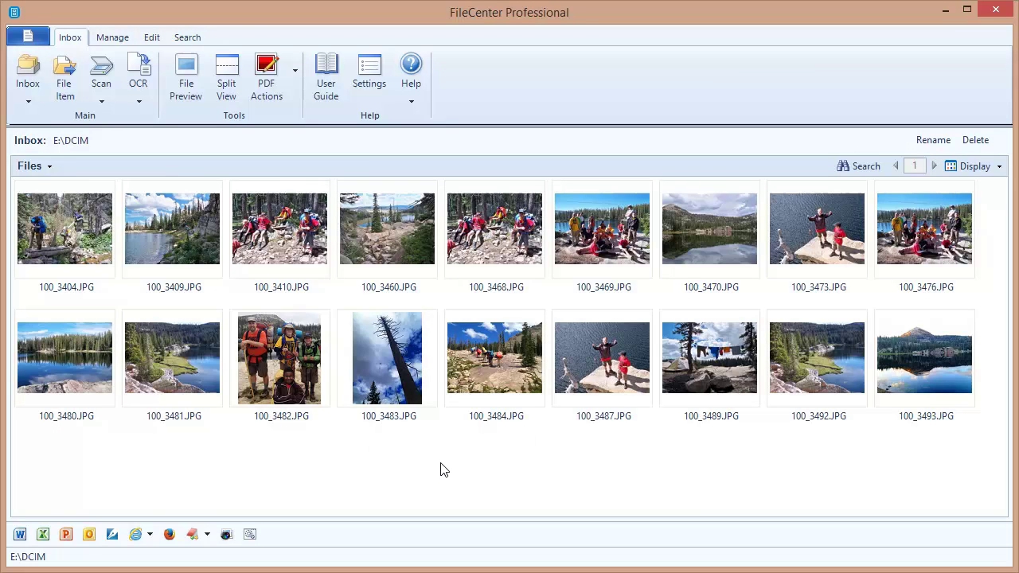
Turn on Split View and create a top-level folder named Summer 2013 in the Personal cabinet's Digital Photos drawer.
{"action": "left_click", "coordinate": [227, 85]}
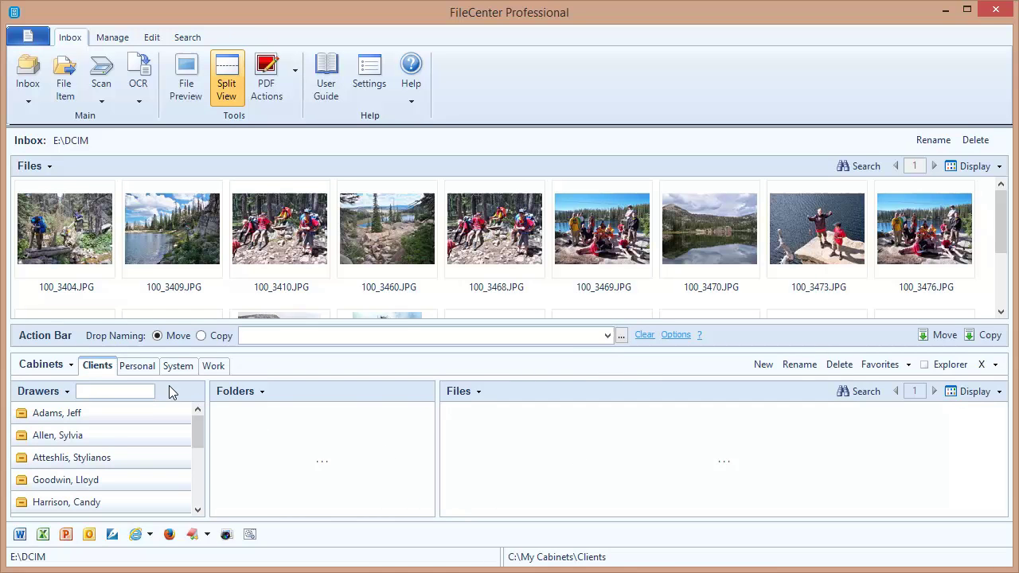
{"action": "left_click", "coordinate": [137, 368]}
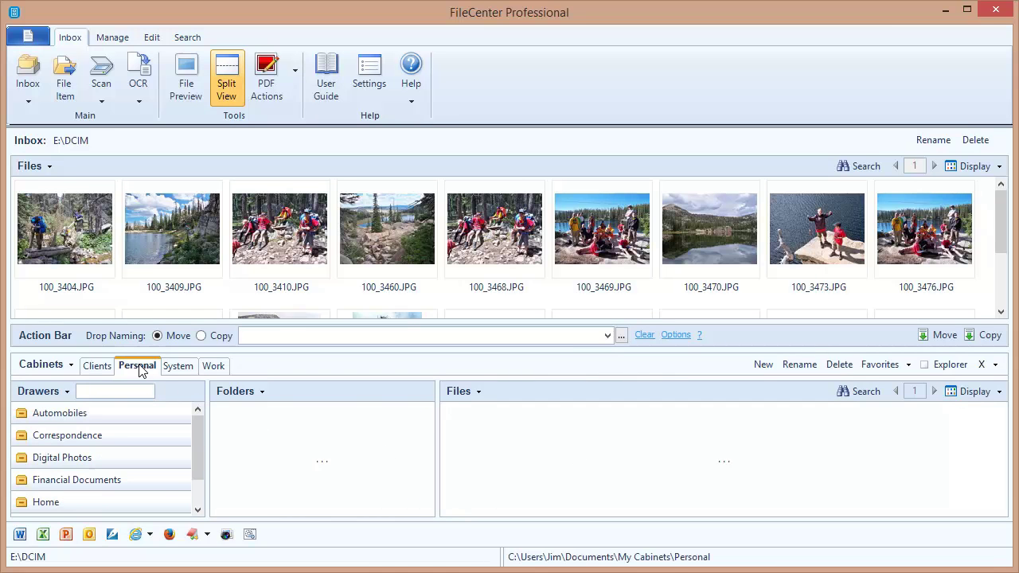
{"action": "left_click", "coordinate": [95, 462]}
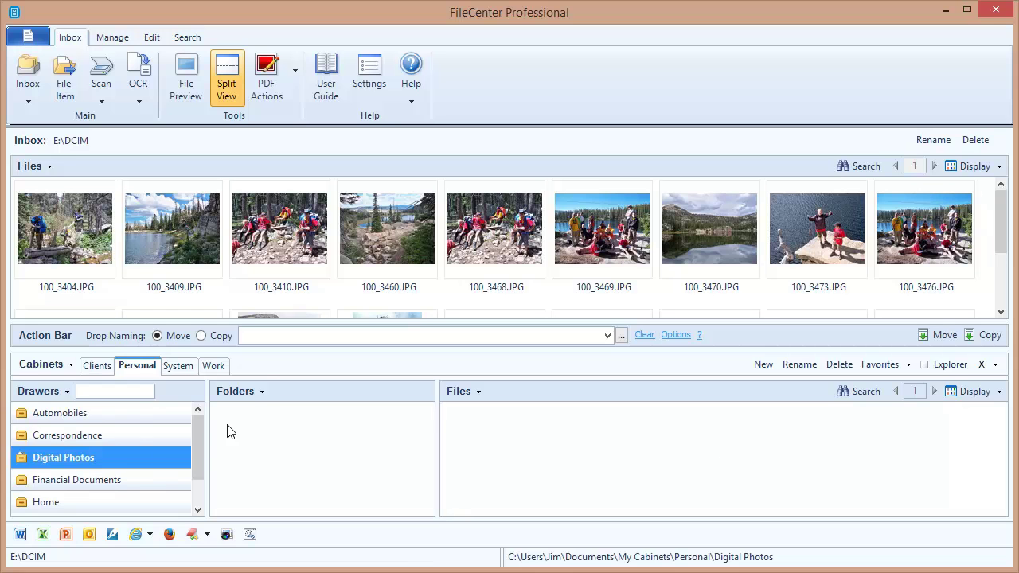
{"action": "left_click", "coordinate": [260, 392]}
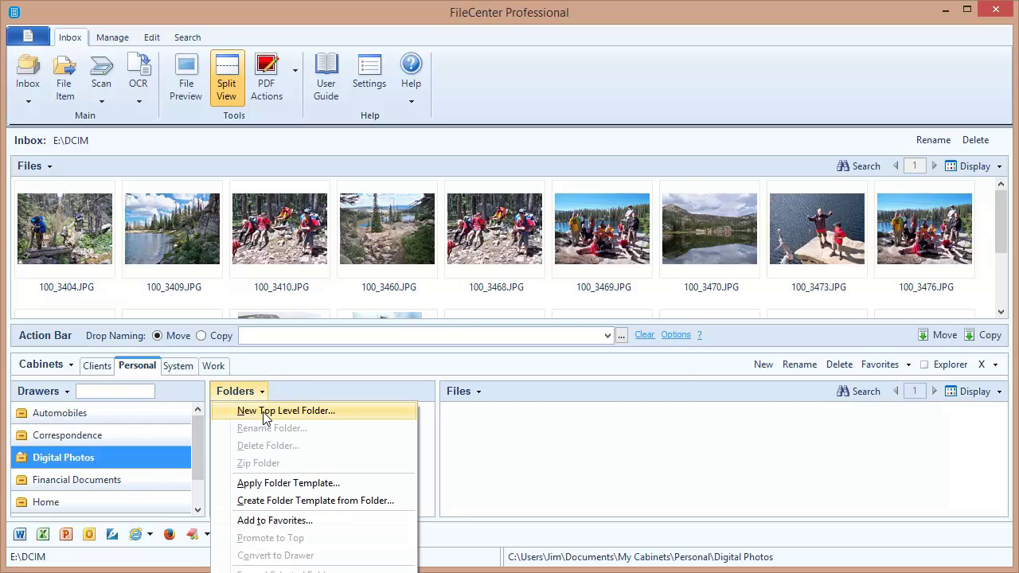
{"action": "left_click", "coordinate": [266, 411]}
{"action": "type", "text": "Su"}
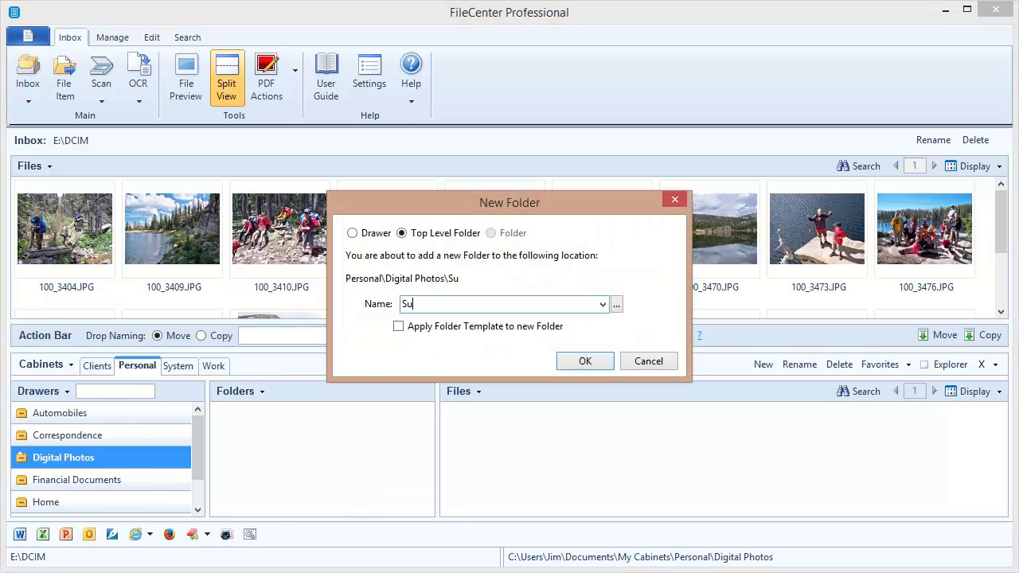
{"action": "type", "text": "mmer 2013"}
{"action": "key", "text": "Return"}
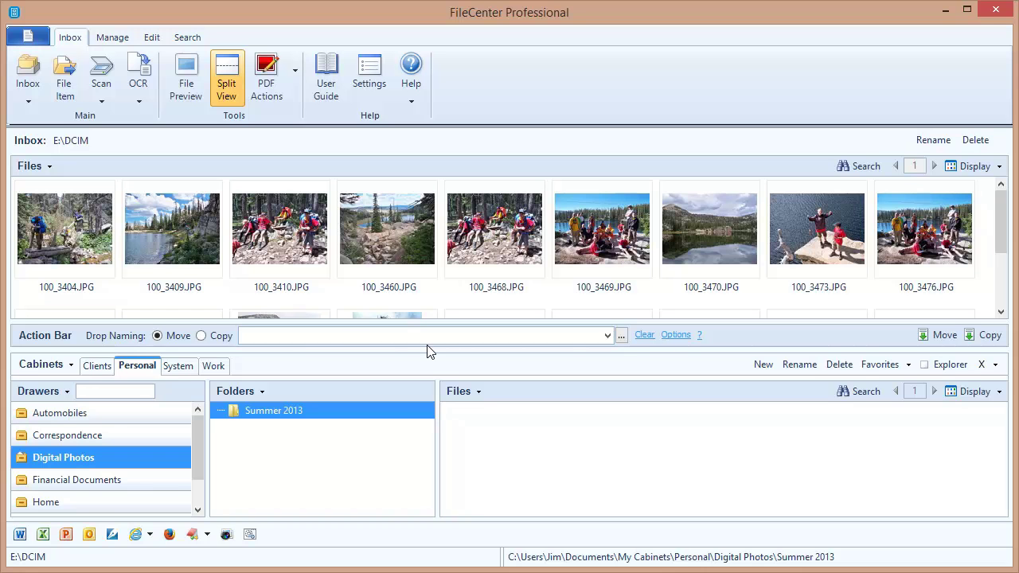
Set the drop naming for moved files to High Uinta Hike.
{"action": "left_click", "coordinate": [607, 336]}
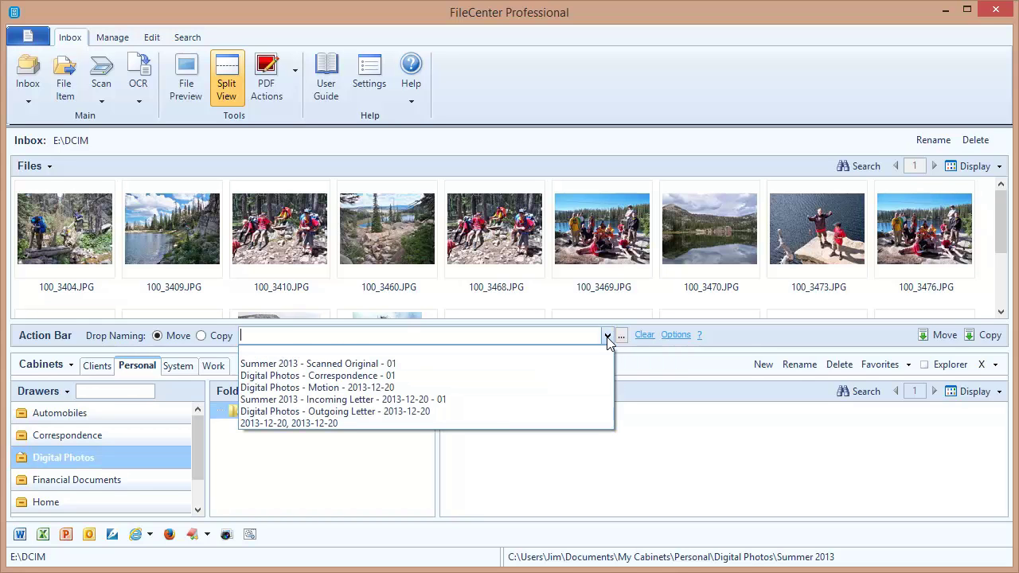
{"action": "left_click", "coordinate": [607, 337]}
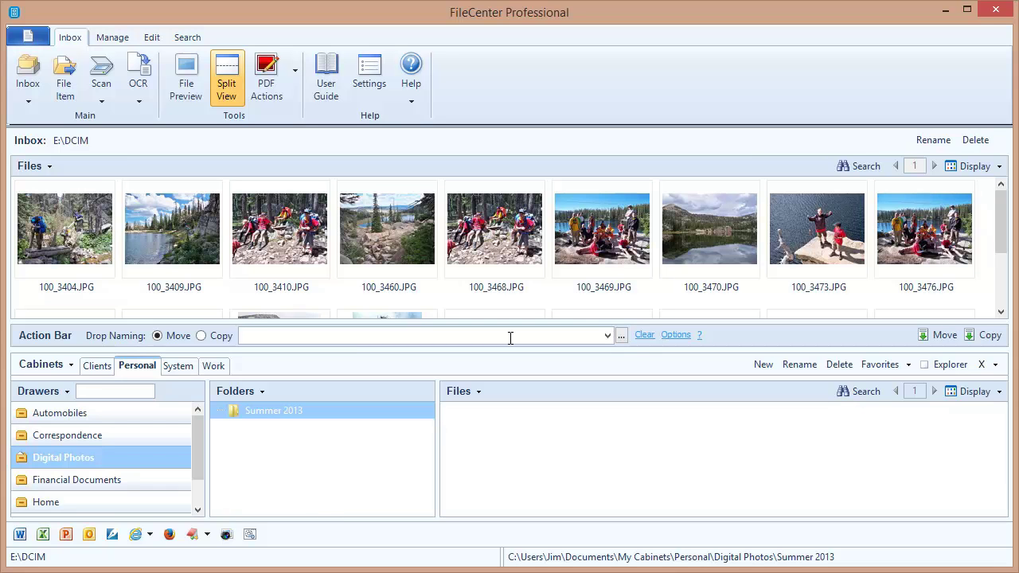
{"action": "type", "text": "High Uinta Hike"}
Move all photos from the E:\DCIM inbox into the Summer 2013 folder and look through the renamed files.
{"action": "left_click", "coordinate": [89, 229]}
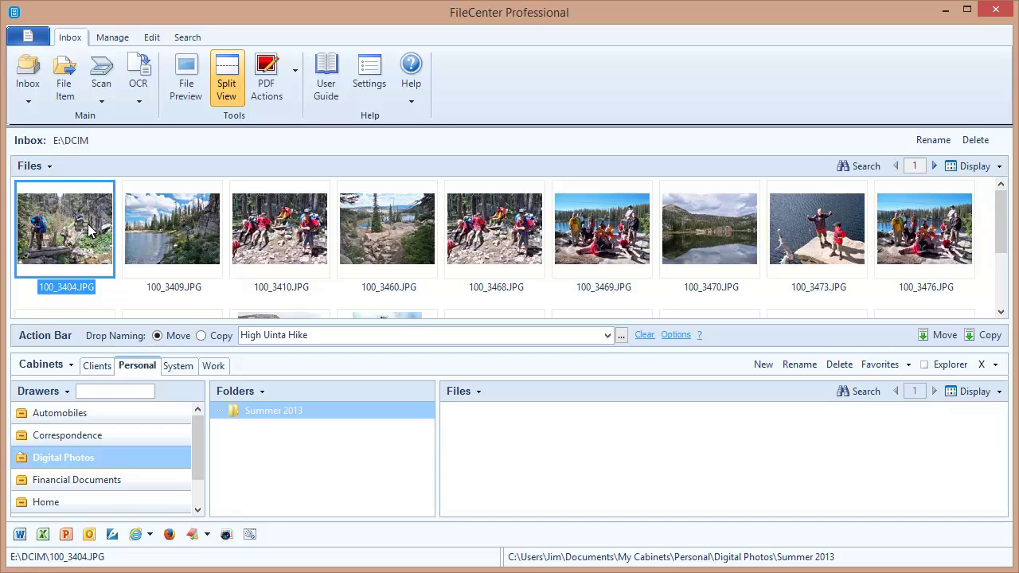
{"action": "key", "text": "ctrl+a"}
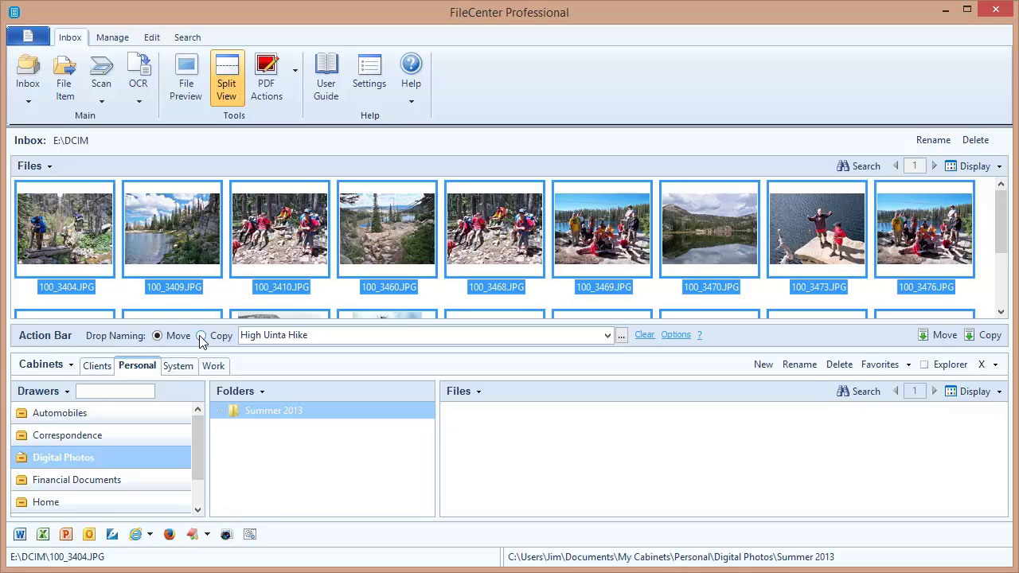
{"action": "mouse_move", "coordinate": [377, 233]}
{"action": "left_click_drag", "start_coordinate": [376, 233], "coordinate": [539, 463]}
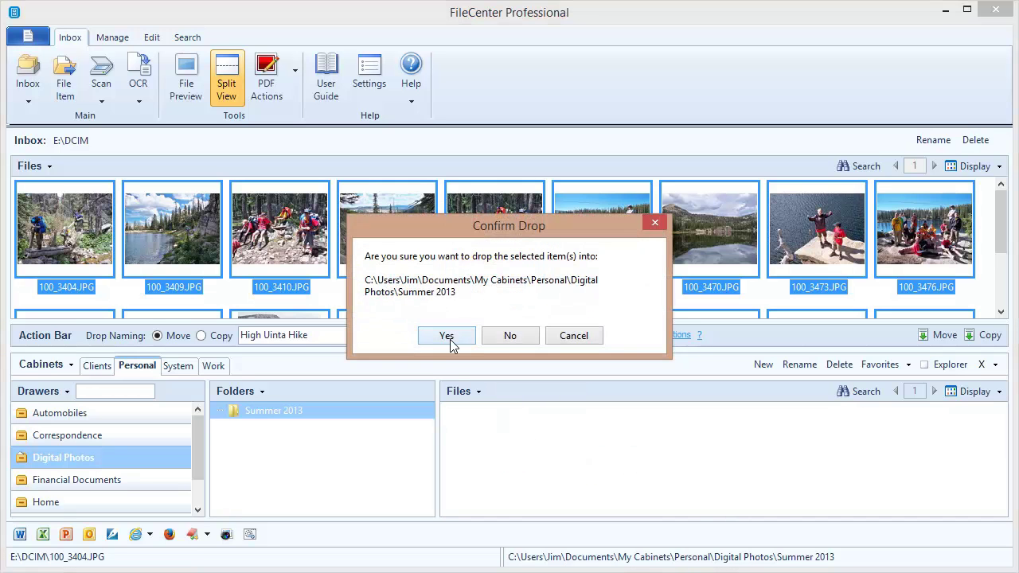
{"action": "left_click", "coordinate": [449, 338]}
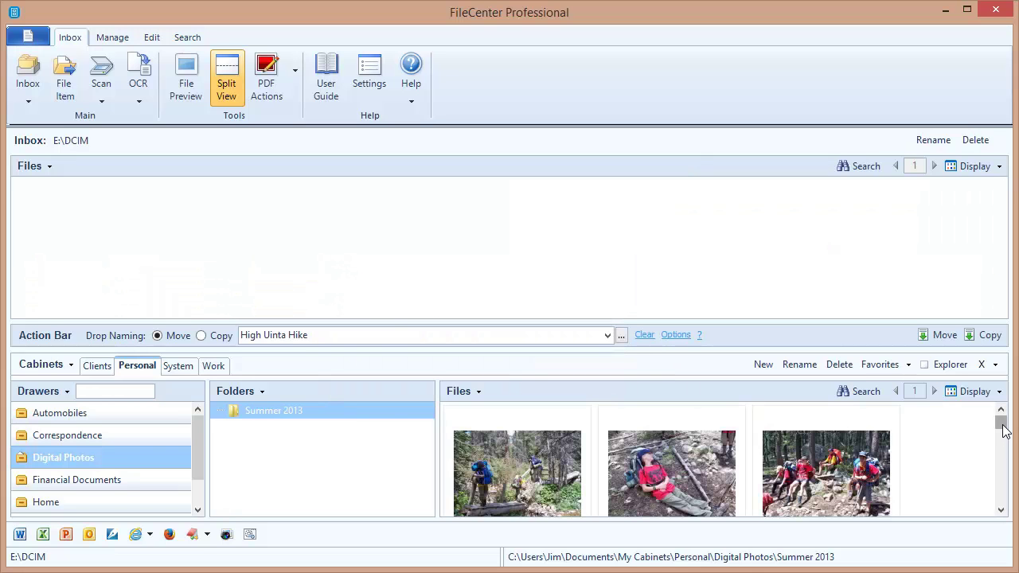
{"action": "left_click_drag", "start_coordinate": [1005, 431], "coordinate": [1003, 436]}
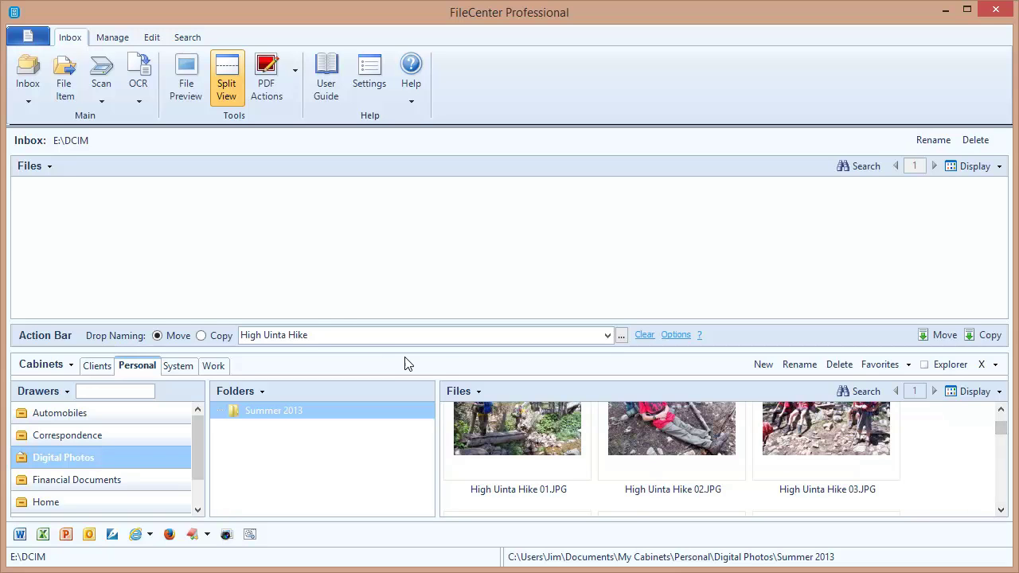
{"action": "left_click", "coordinate": [1001, 511]}
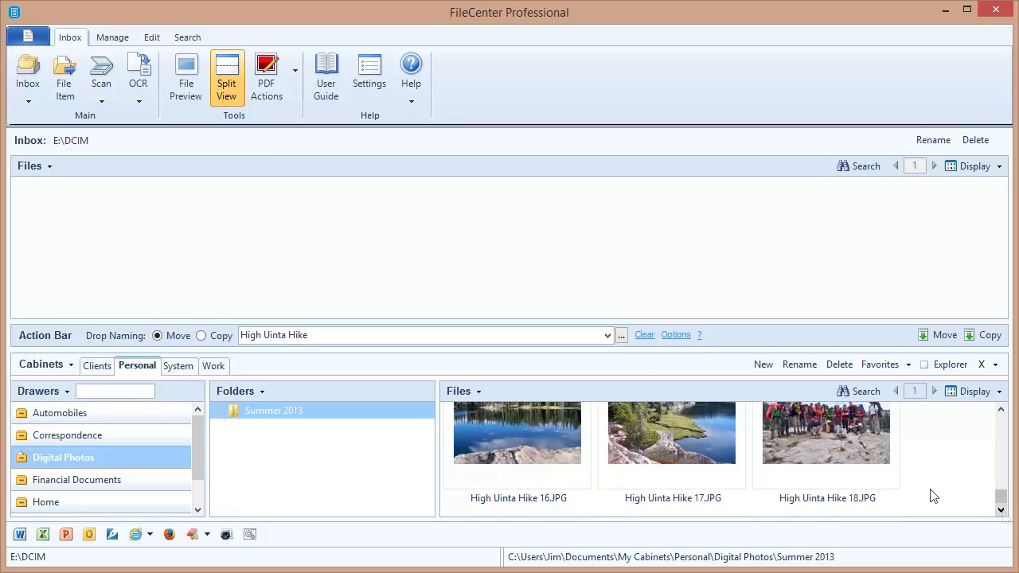
View the Personal cabinet's Digital Photos drawer in the full cabinet view, turning Split View on and off again.
{"action": "left_click", "coordinate": [118, 38]}
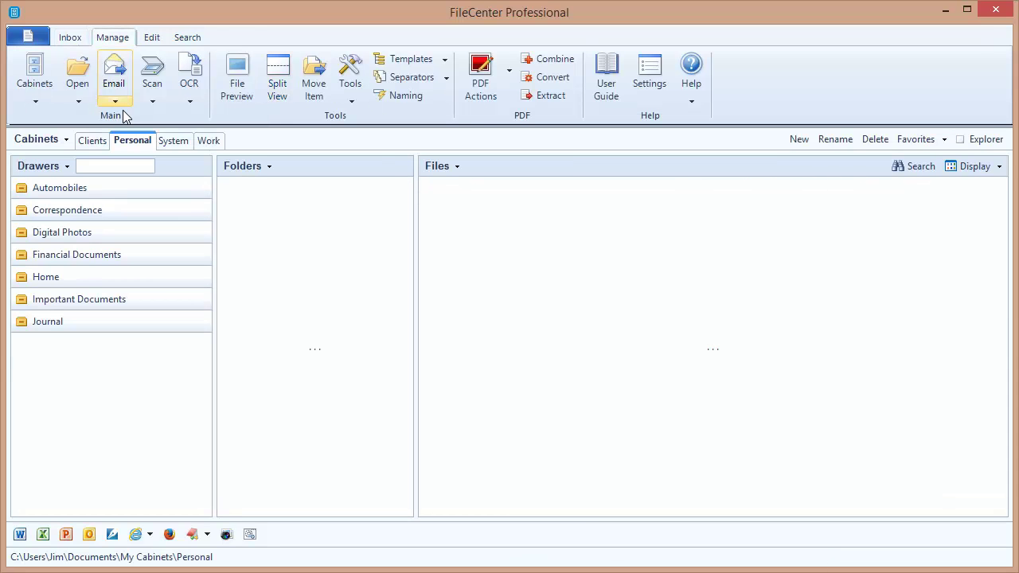
{"action": "left_click", "coordinate": [78, 230]}
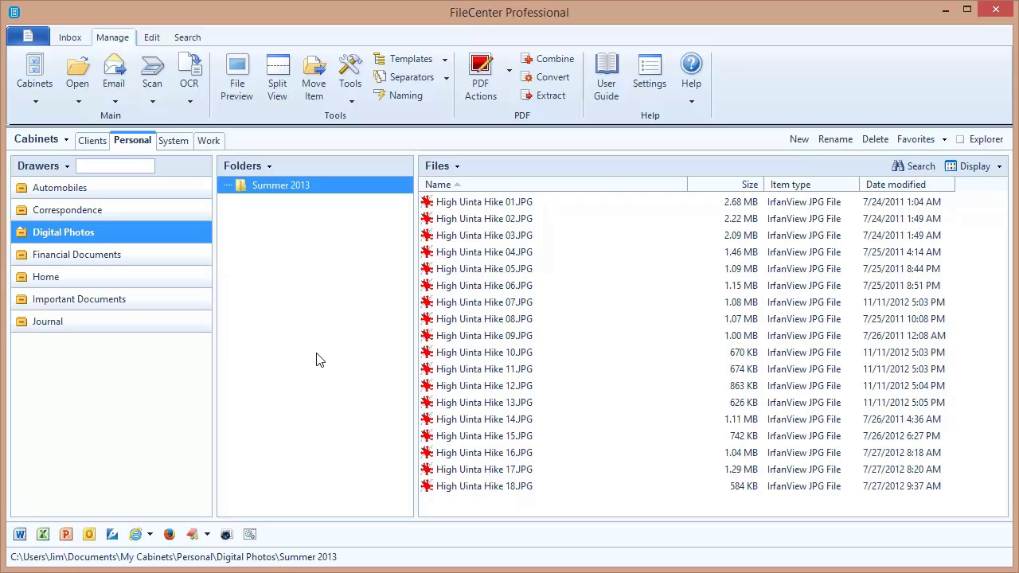
{"action": "left_click", "coordinate": [280, 83]}
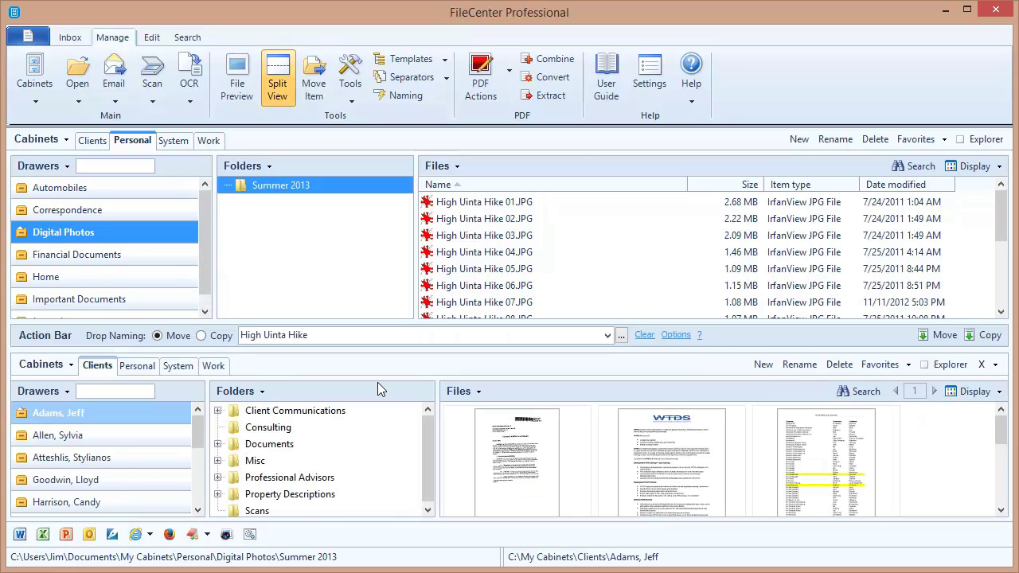
{"action": "left_click", "coordinate": [982, 365]}
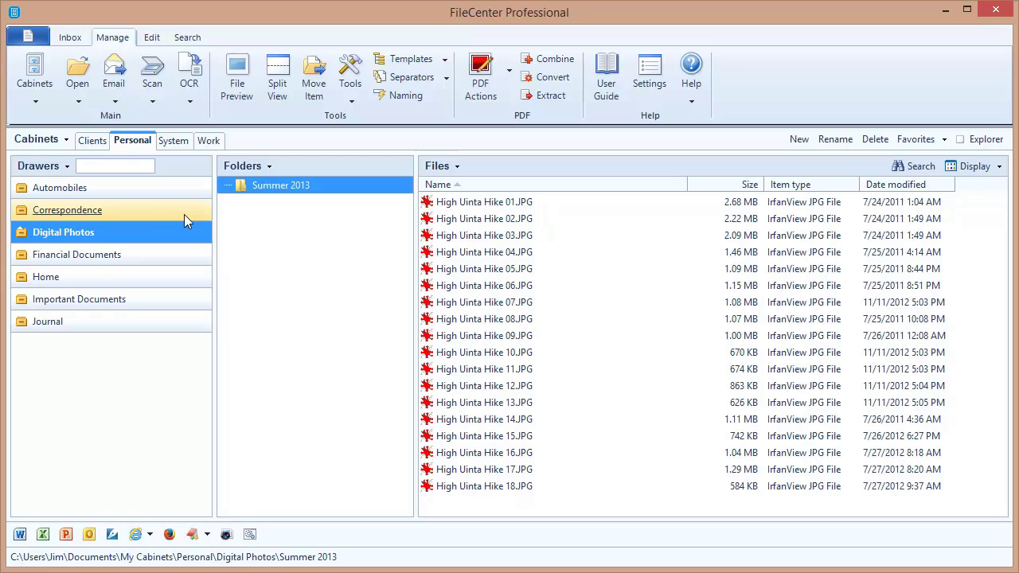
Start Move Item for High Uinta Hike 03.JPG to see the destination dialog, and cancel it.
{"action": "left_click", "coordinate": [456, 239]}
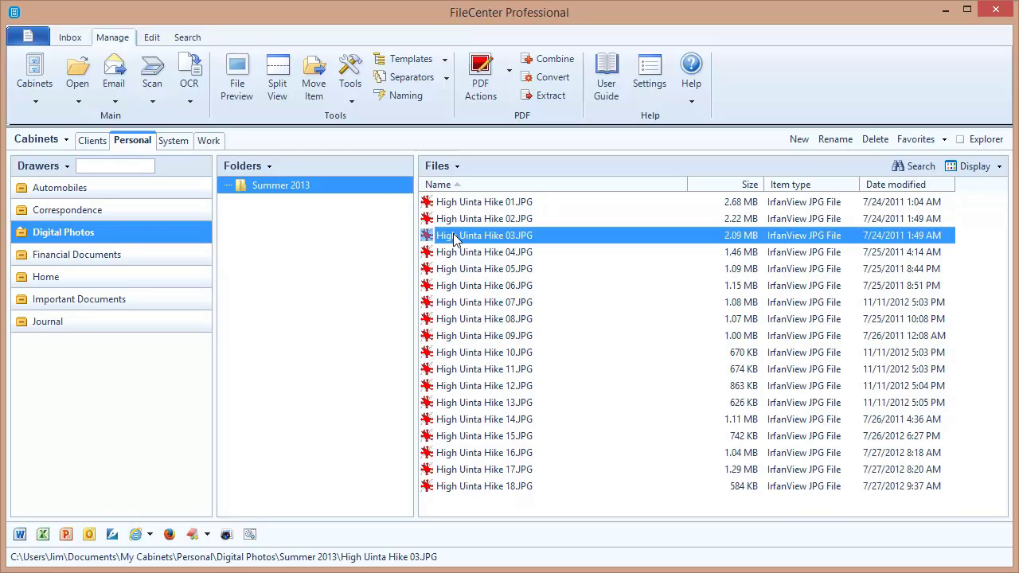
{"action": "left_click", "coordinate": [315, 89]}
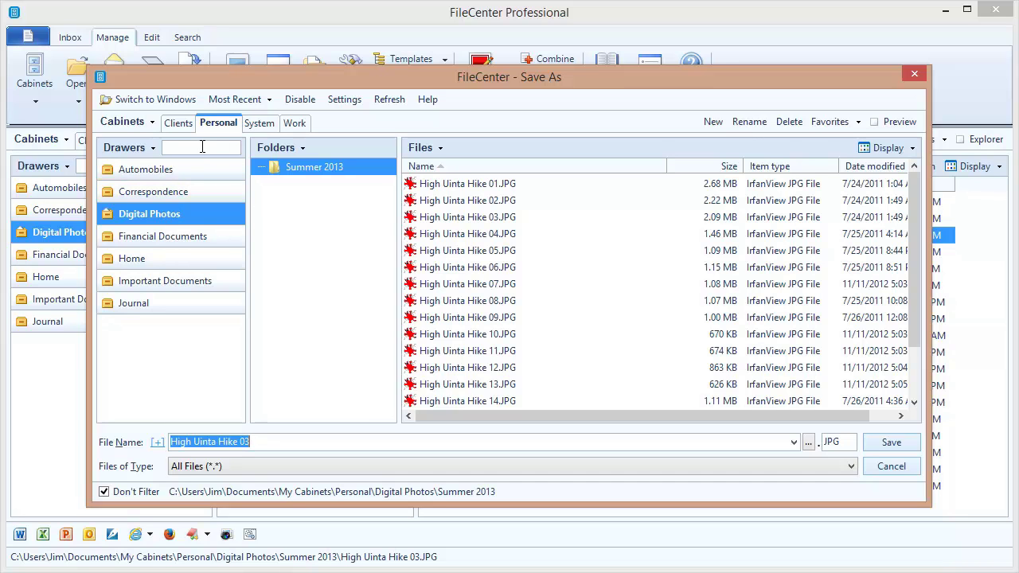
{"action": "left_click", "coordinate": [892, 467]}
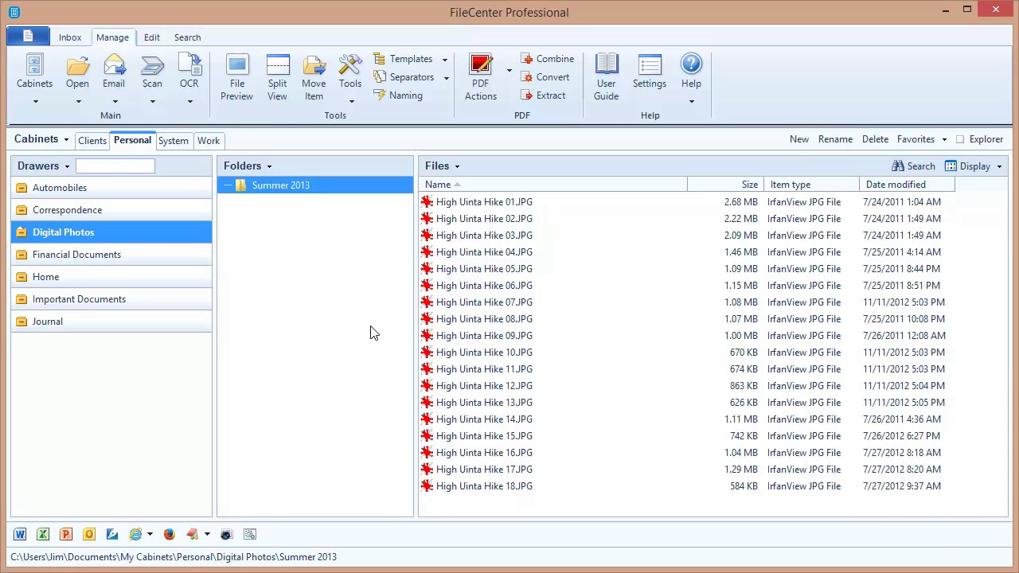
Return to the inbox, close its Split View, and switch to the S:\Network Scans inbox.
{"action": "left_click", "coordinate": [71, 40]}
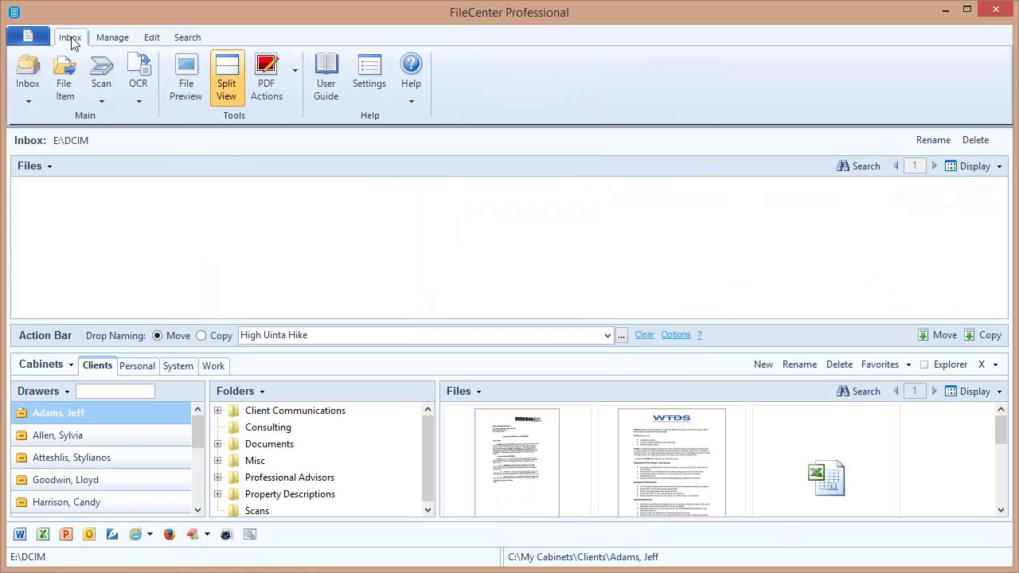
{"action": "left_click", "coordinate": [982, 365]}
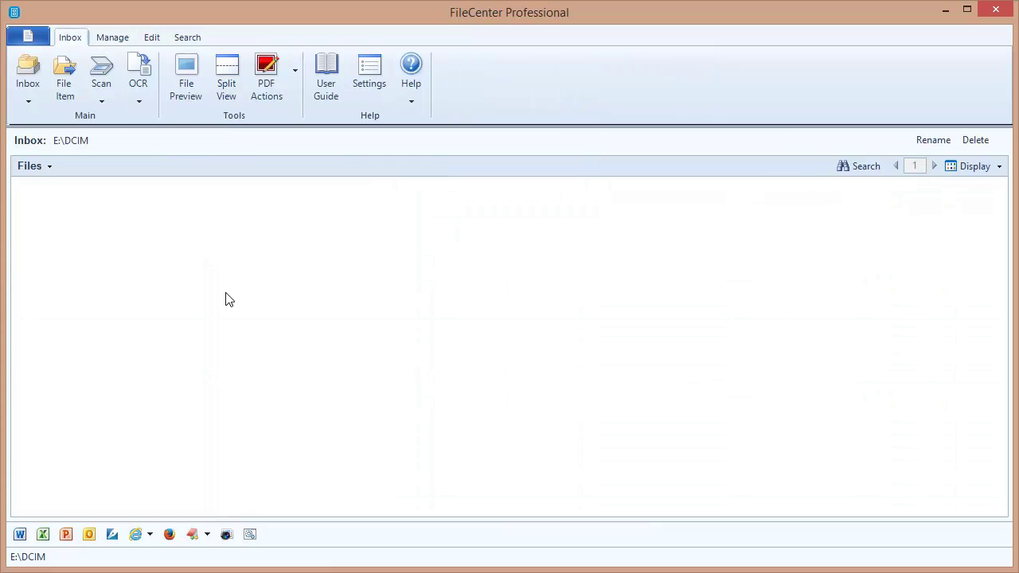
{"action": "left_click", "coordinate": [29, 100]}
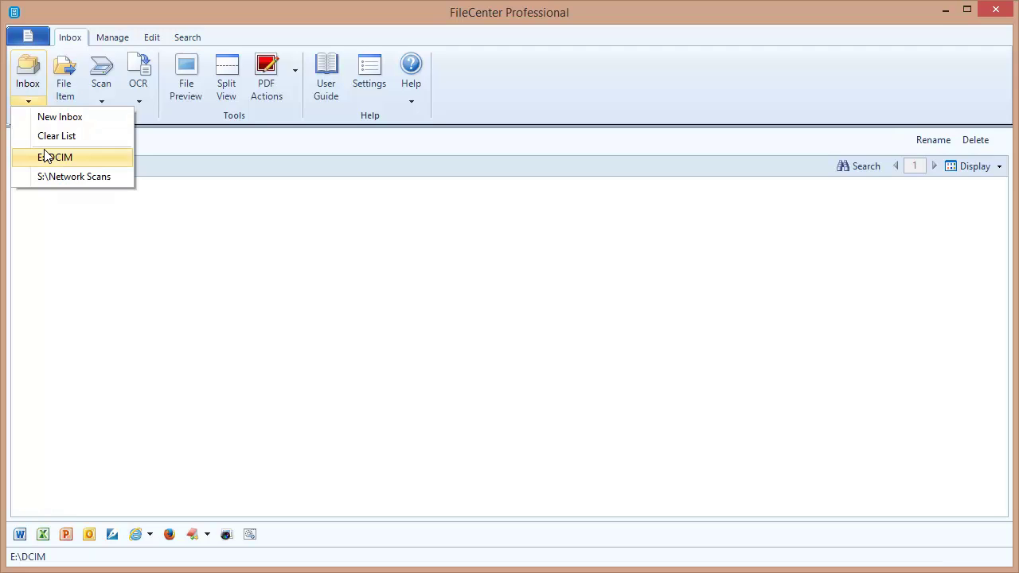
{"action": "left_click", "coordinate": [53, 178]}
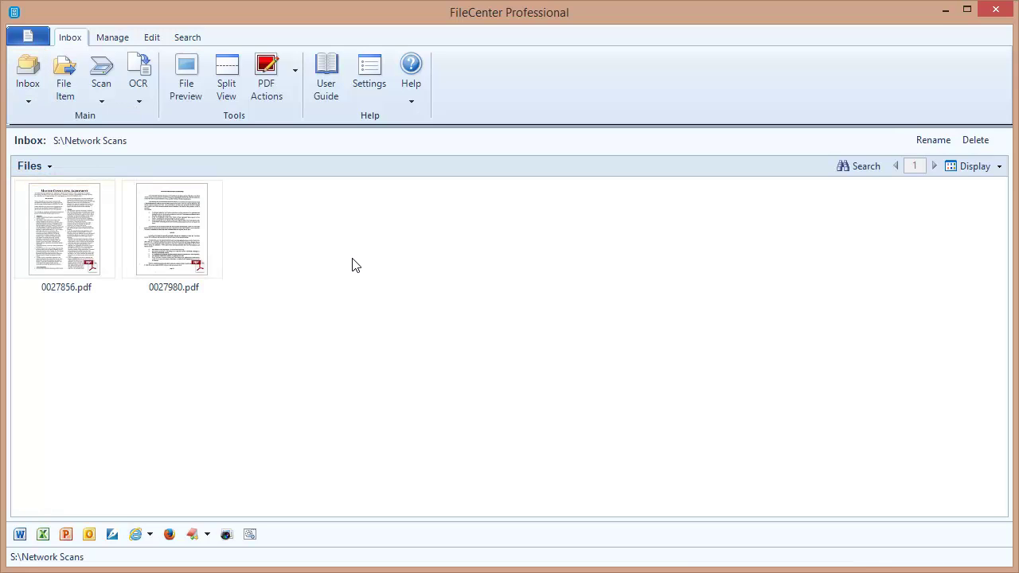